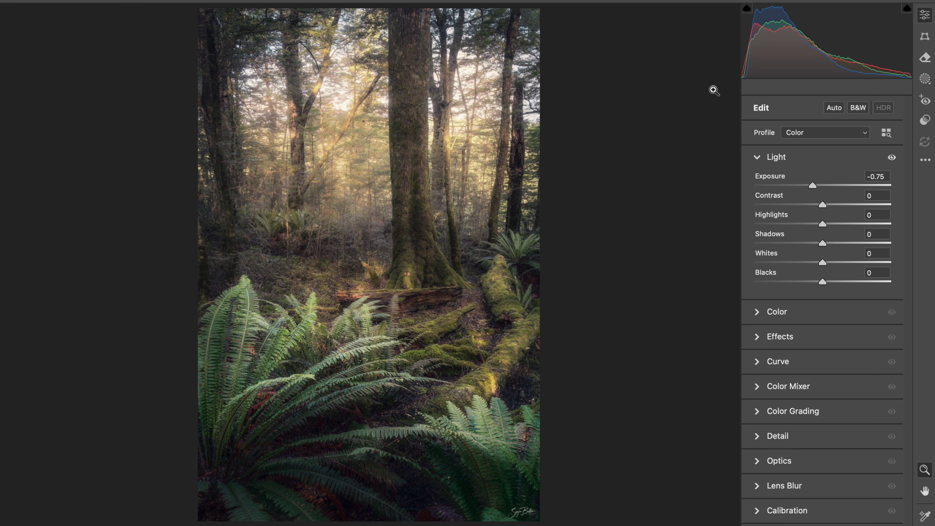
Open the waterfall photo's Background layer in the Camera Raw Filter.
key(k)
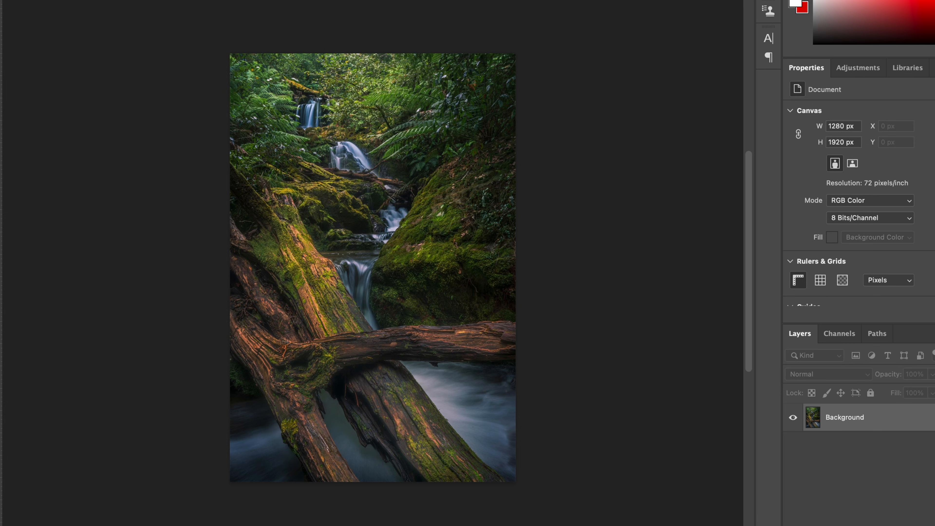
click(297, 0)
click(306, 14)
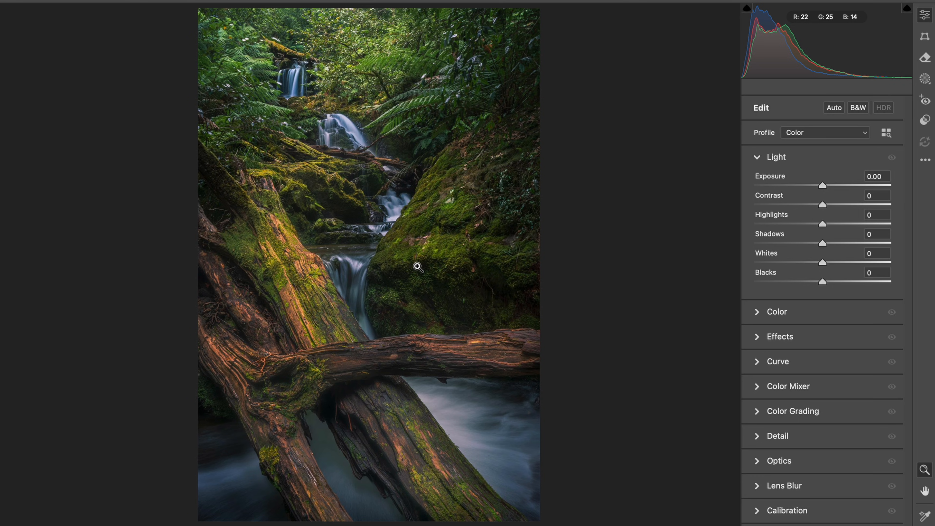
Start a brush mask, set the brush size to 34, and return to the global edit settings without painting.
key(XF86MonBrightnessUp)
key(k)
drag(402, 273, 408, 273)
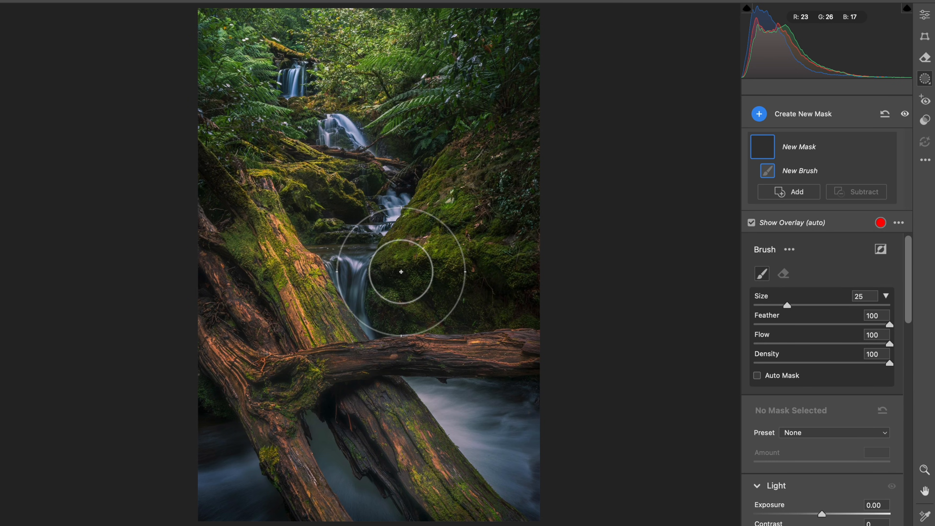
drag(459, 278, 458, 286)
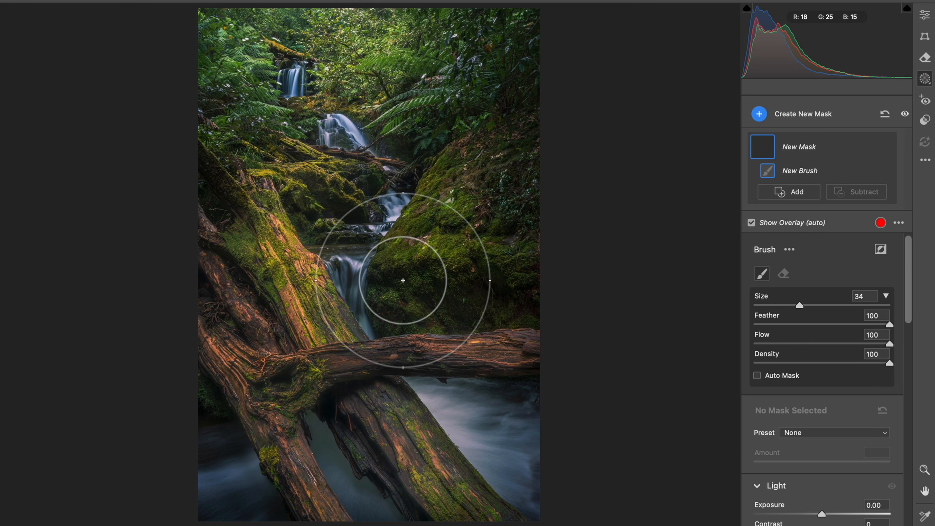
click(925, 14)
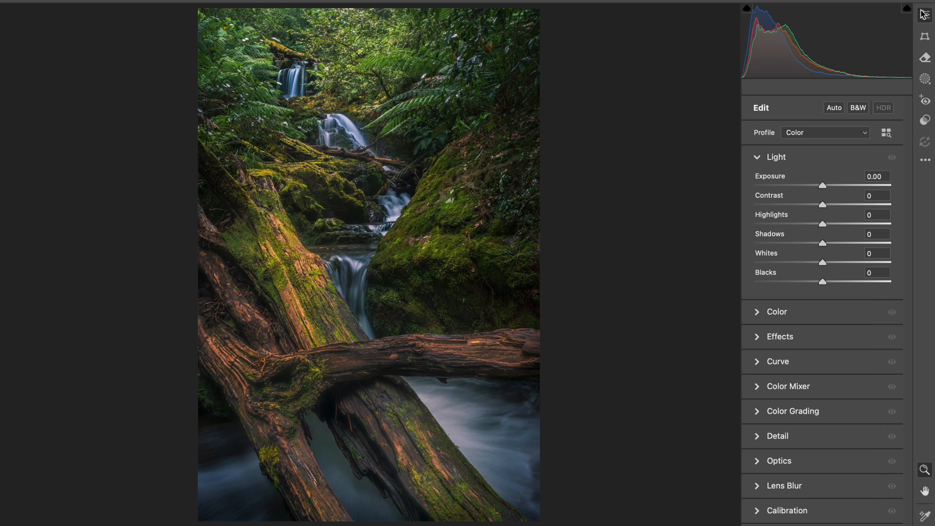
Paint a brush mask at size 34 across the foreground logs and water with Contrast at +30.
click(355, 386)
drag(396, 375, 402, 375)
click(486, 255)
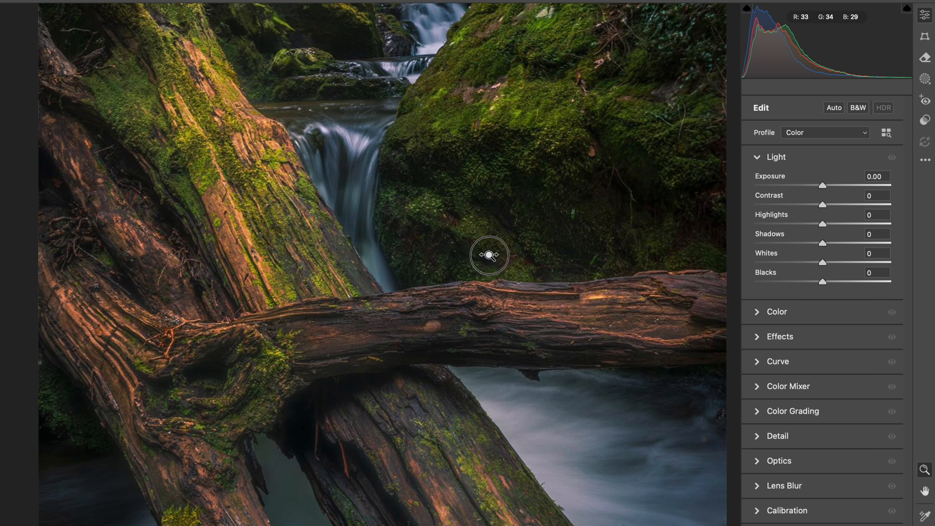
drag(523, 230, 506, 231)
drag(401, 365, 377, 359)
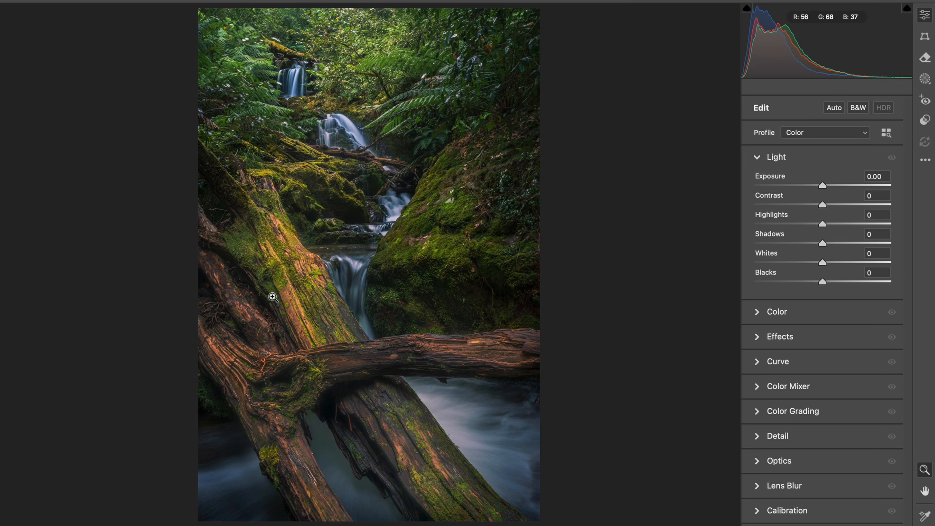
key(k)
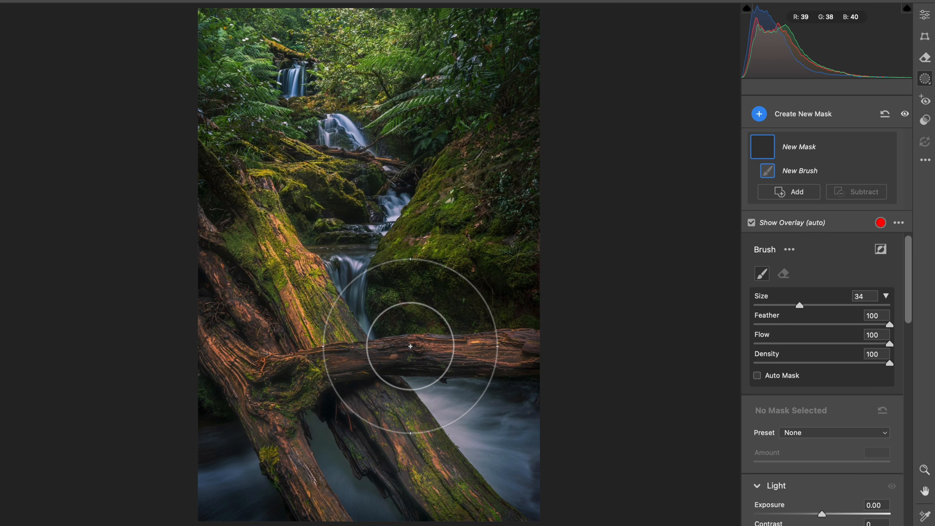
scroll(804, 389, down, 6)
scroll(805, 389, down, 8)
scroll(804, 390, up, 4)
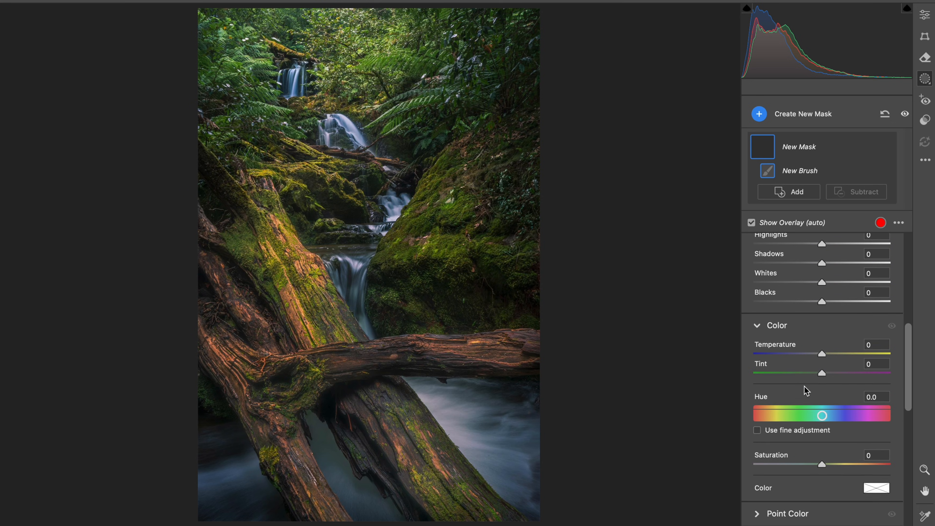
scroll(805, 390, up, 3)
drag(839, 301, 844, 302)
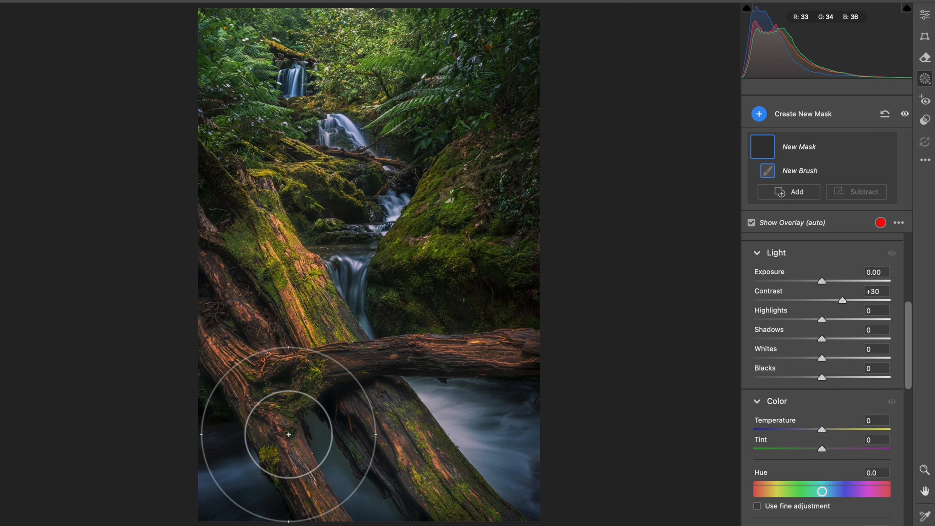
mouse_move(276, 447)
mouse_down()
mouse_move(375, 372)
mouse_move(560, 372)
mouse_up()
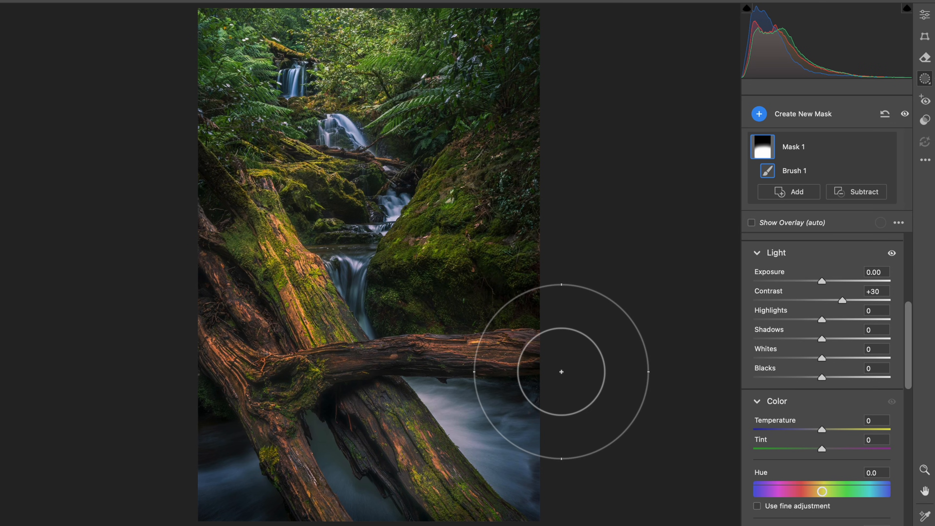
Raise the foreground mask's Contrast to about +35.
mouse_move(843, 300)
mouse_down()
mouse_move(857, 298)
mouse_move(825, 297)
mouse_move(856, 295)
mouse_move(825, 296)
mouse_move(848, 294)
mouse_up()
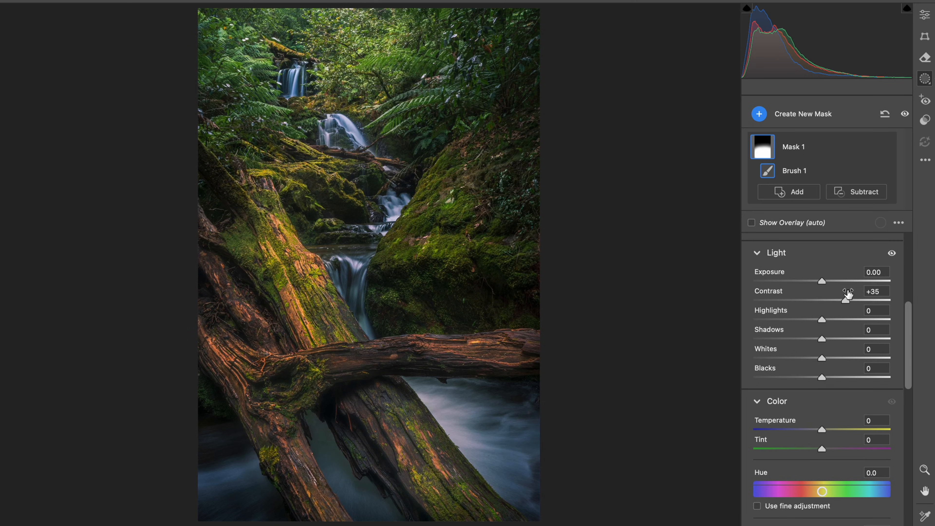
mouse_move(822, 377)
mouse_down()
mouse_move(810, 378)
mouse_move(821, 381)
mouse_up()
drag(846, 301, 848, 302)
Paint a new size 17 brush mask over the bright lower-left logs with Highlights at -55 and Whites at -50.
key(k)
scroll(835, 424, down, 5)
drag(822, 407, 808, 407)
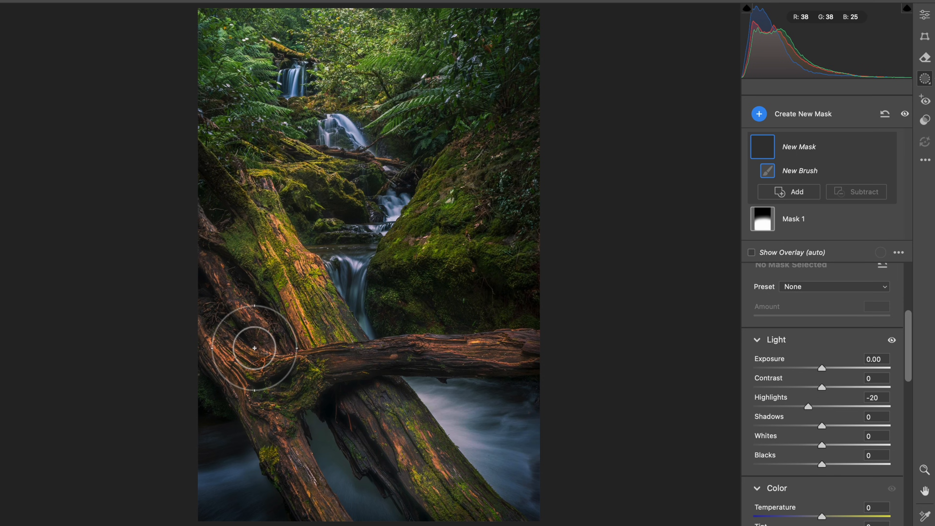
drag(257, 383, 302, 387)
drag(808, 406, 793, 408)
drag(822, 445, 788, 446)
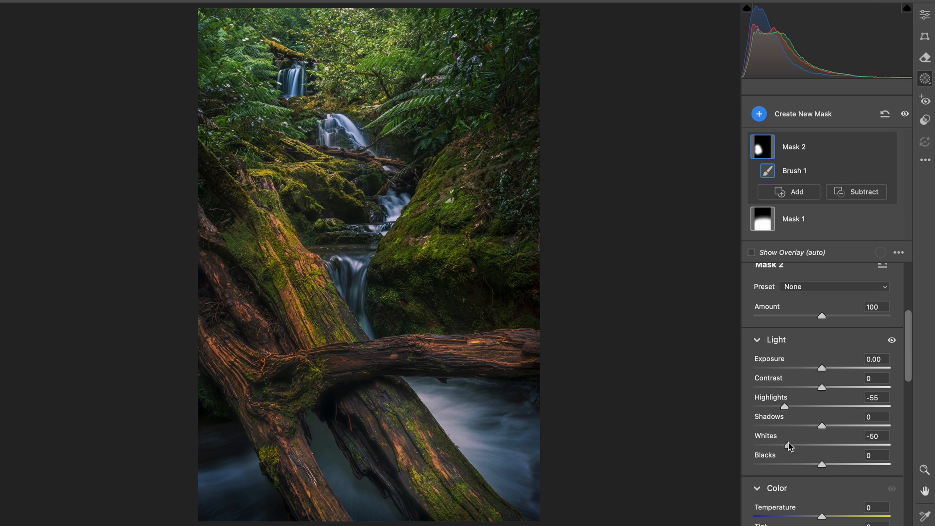
Paint a new size 14 brush mask across the mossy area around the middle falls with Shadows at +20 and Blacks at +5.
key(k)
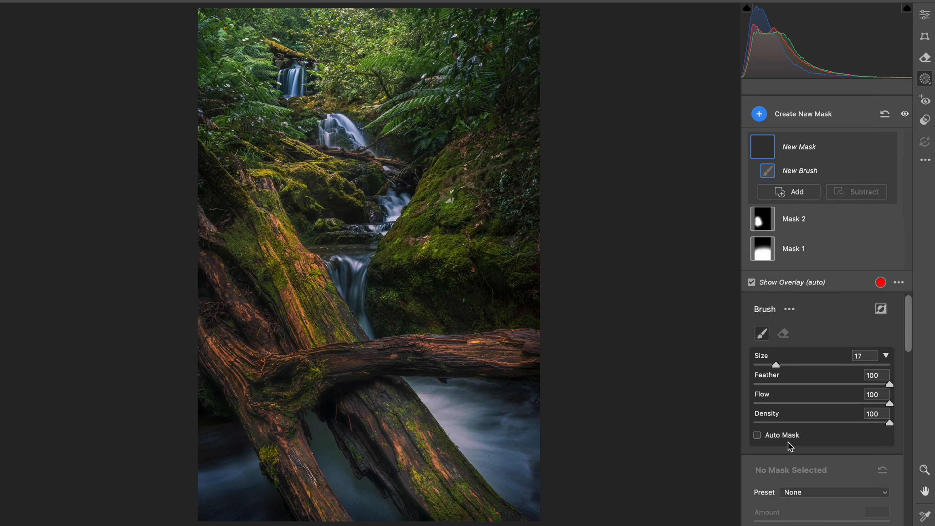
scroll(788, 443, down, 5)
drag(832, 375, 836, 376)
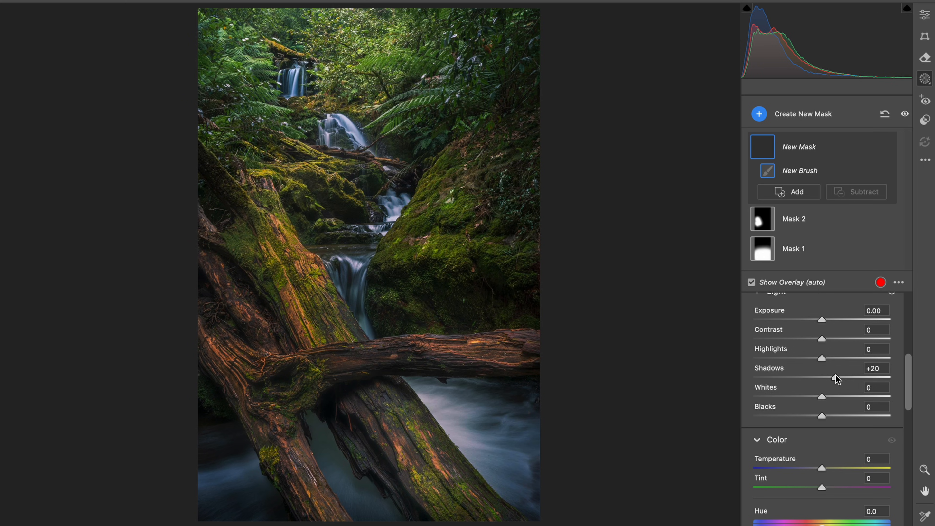
drag(826, 417, 829, 417)
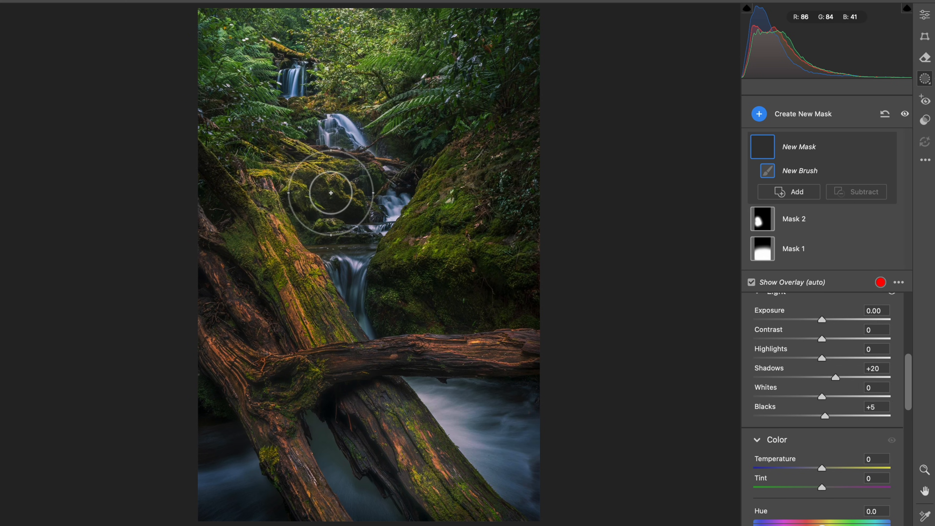
drag(382, 163, 334, 177)
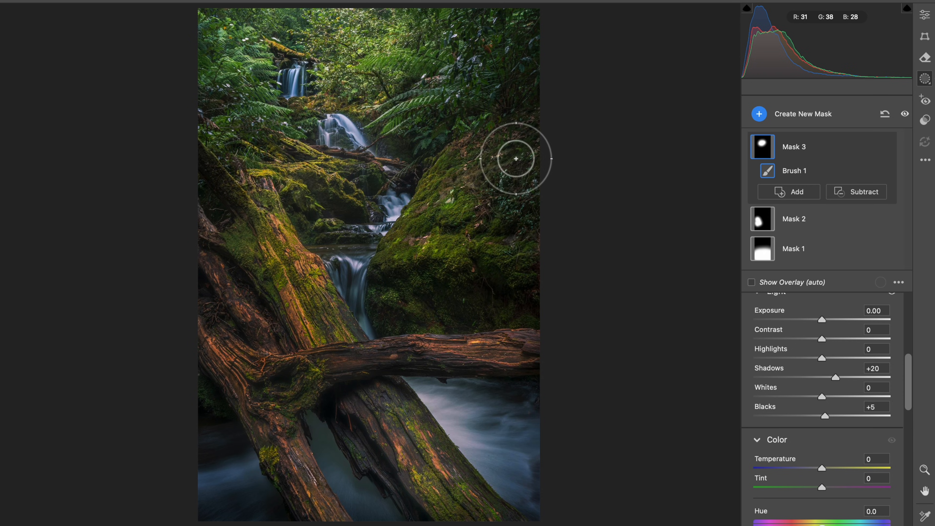
mouse_move(392, 149)
mouse_down()
mouse_move(356, 178)
mouse_move(275, 175)
mouse_move(230, 150)
mouse_up()
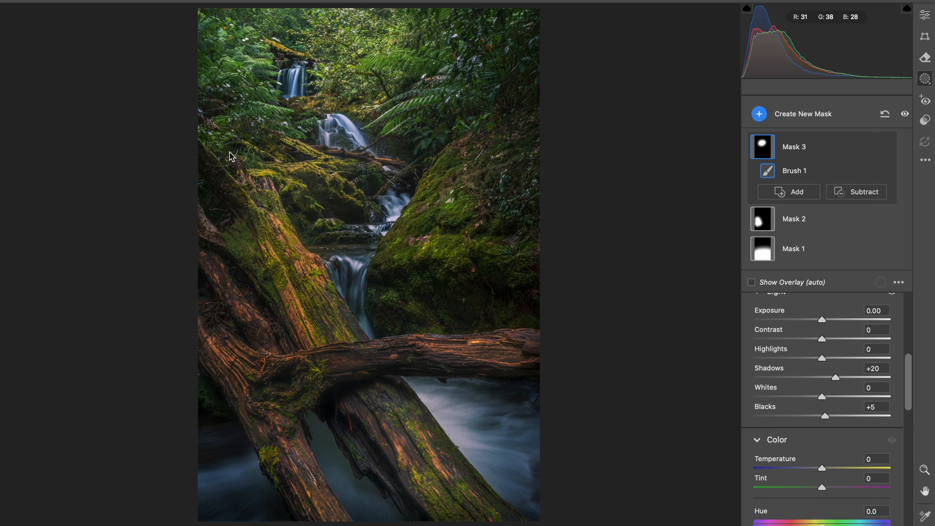
Brighten the foliage along the photo's upper edge with a new size 27 brush mask at Exposure +0.50.
key(k)
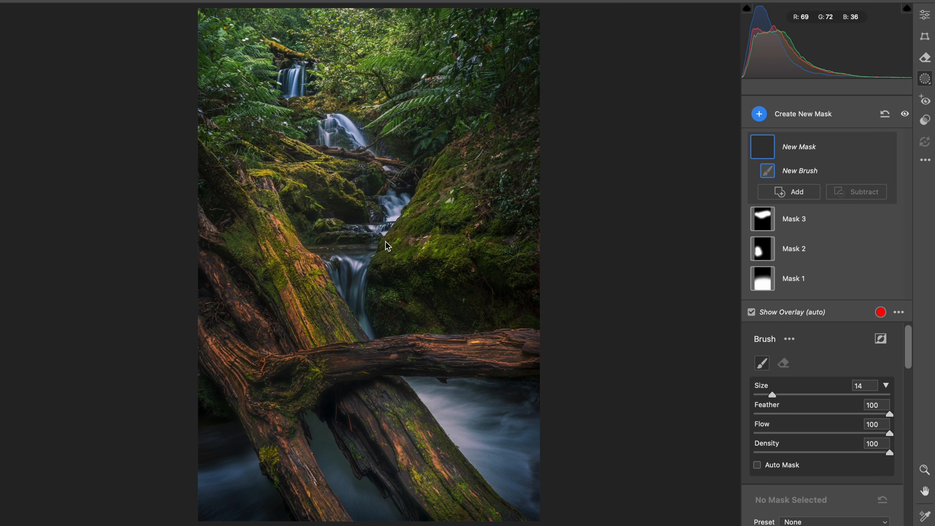
scroll(825, 491, down, 5)
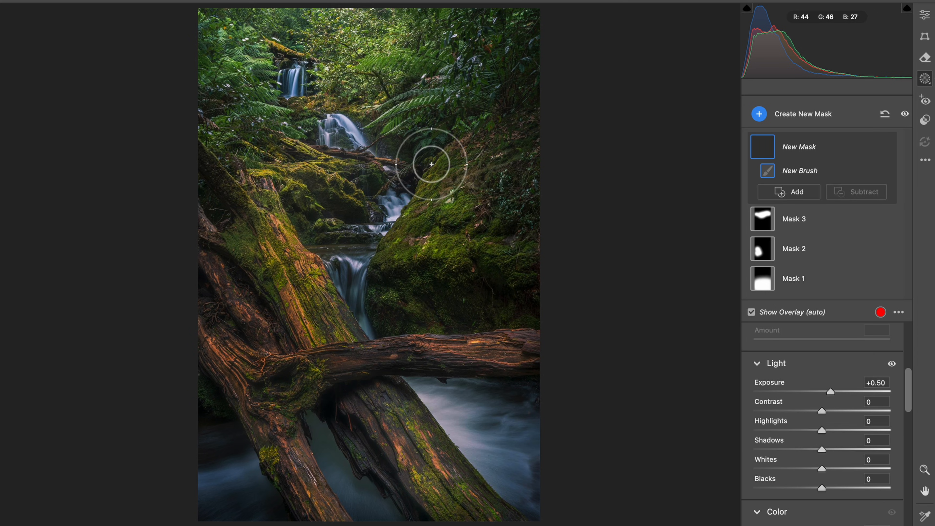
mouse_move(355, 31)
mouse_down()
mouse_move(315, 28)
mouse_move(247, 52)
mouse_move(345, 30)
mouse_up()
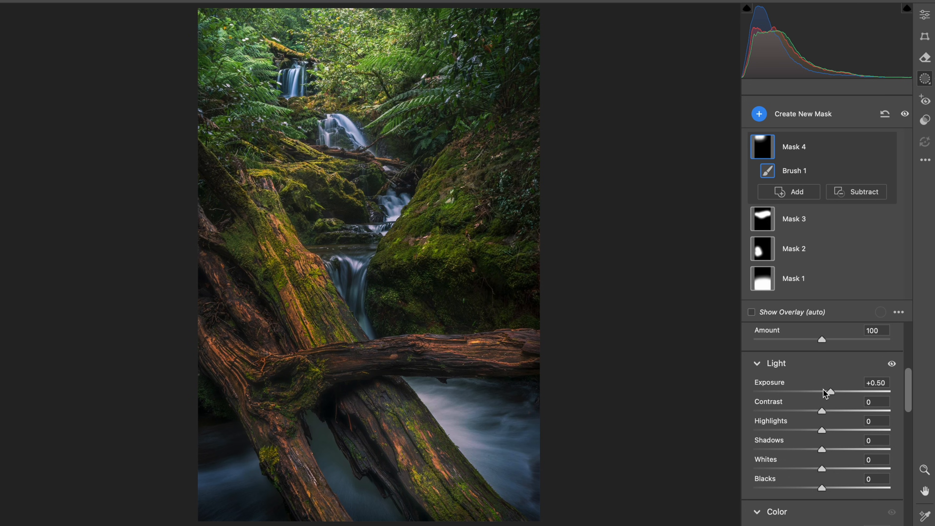
drag(831, 391, 830, 393)
click(923, 18)
click(396, 272)
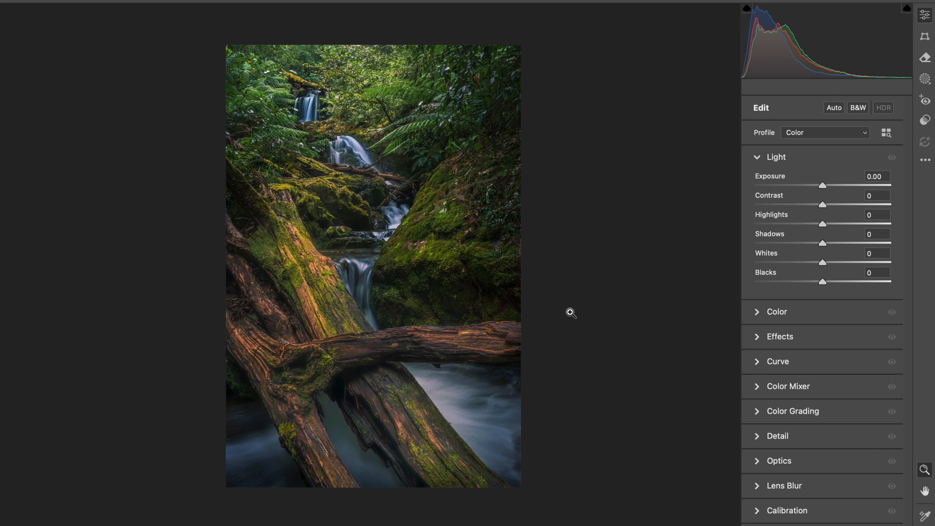
Paint a new size 40 brush mask over the foreground logs and water with Contrast at +20 and Highlights at -10.
key(k)
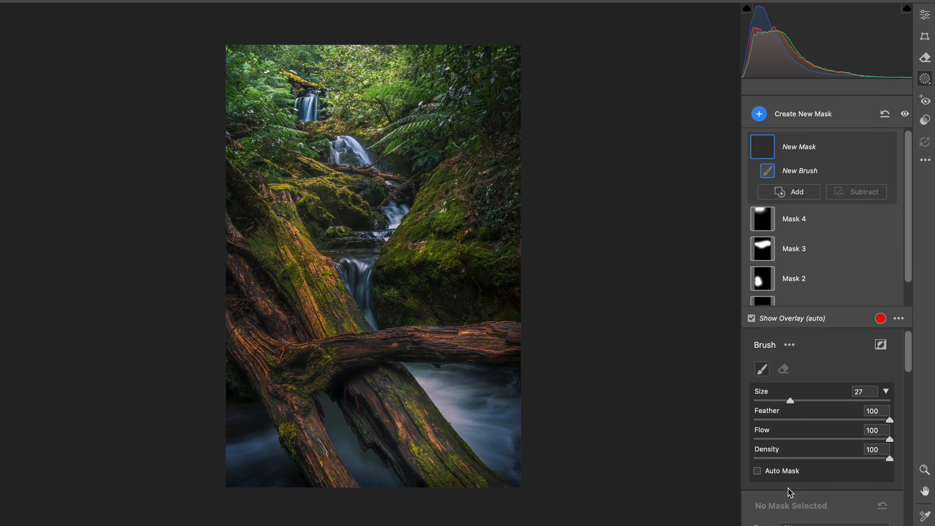
scroll(830, 485, down, 5)
drag(822, 465, 837, 466)
drag(447, 380, 462, 381)
mouse_move(246, 347)
mouse_down()
mouse_move(313, 355)
mouse_move(536, 453)
mouse_up()
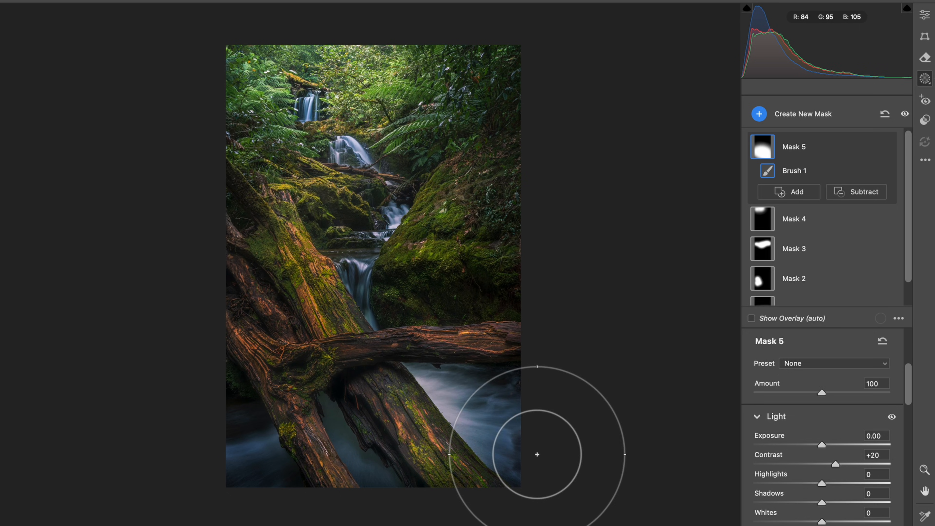
drag(838, 469, 817, 486)
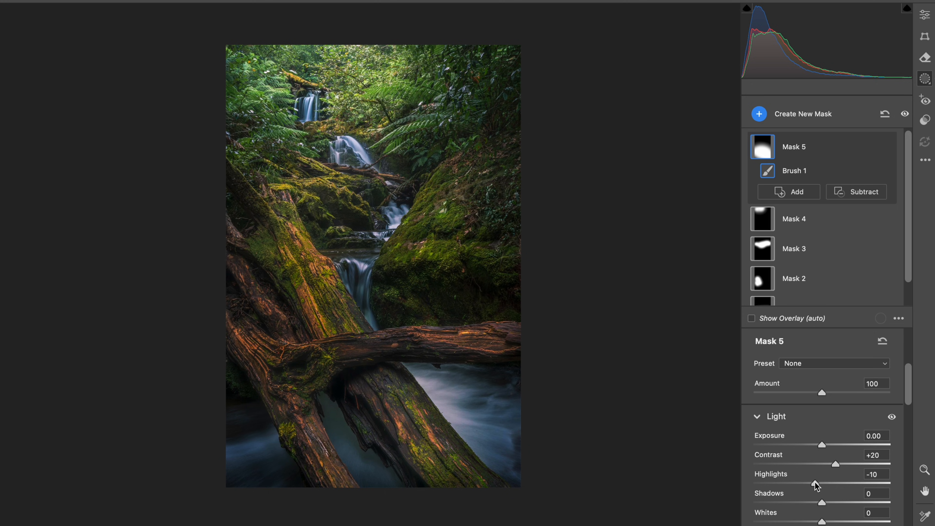
Lift the background around the upper falls with a new brush mask at Shadows +20 and Blacks +10.
key(k)
scroll(815, 479, down, 5)
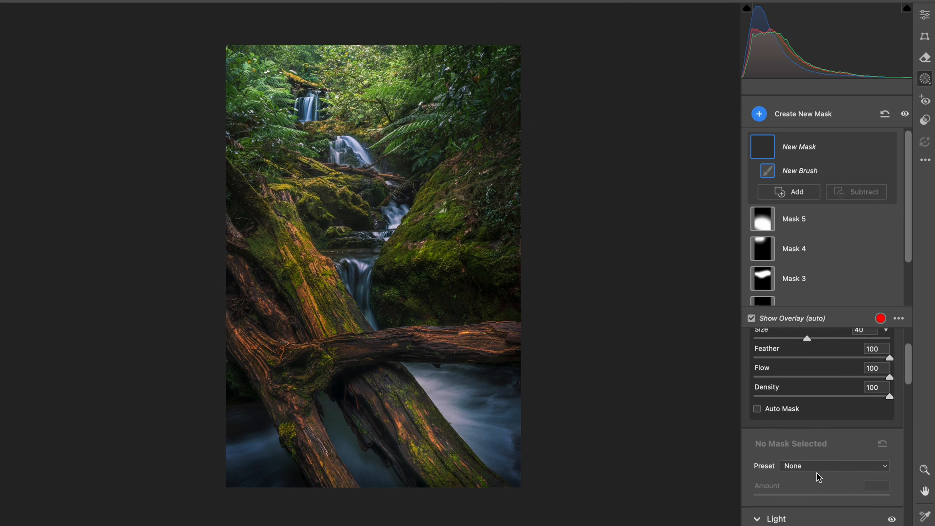
drag(827, 474, 836, 477)
click(830, 515)
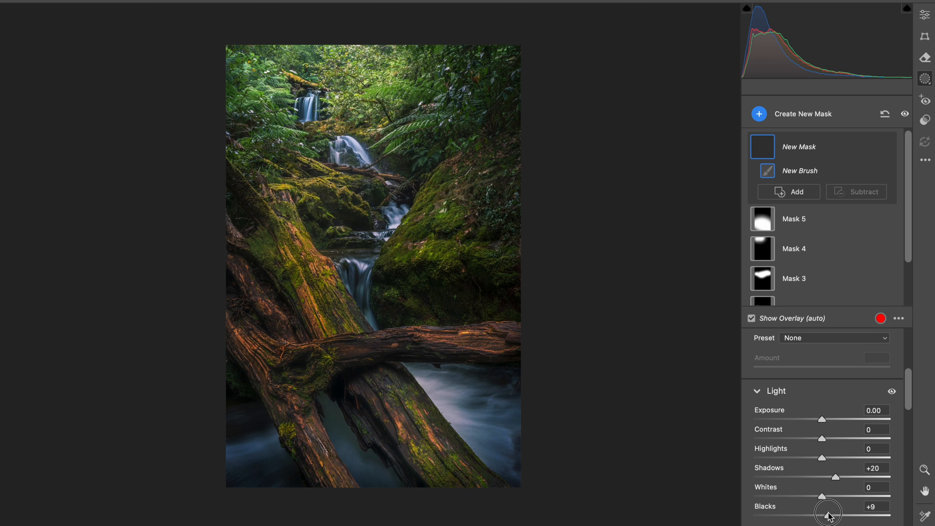
drag(829, 516, 830, 516)
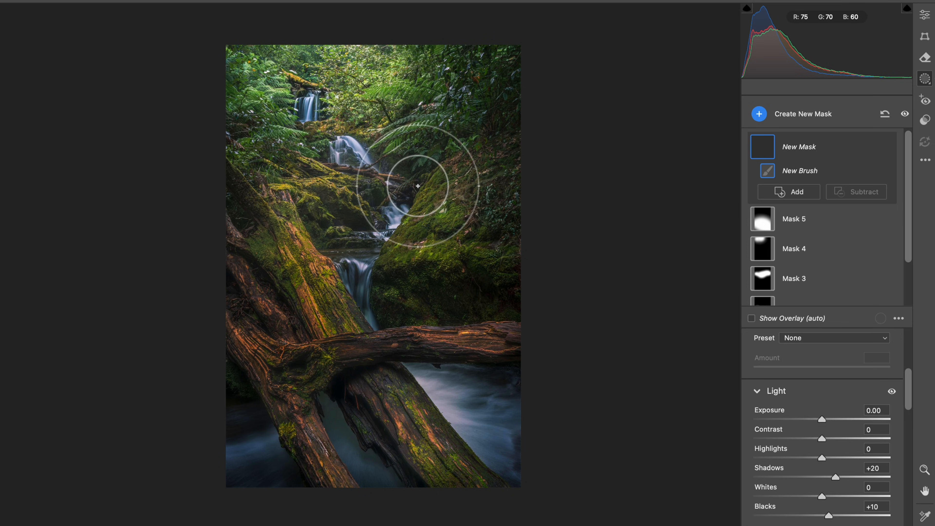
mouse_move(468, 215)
mouse_down()
mouse_move(368, 217)
mouse_move(330, 225)
mouse_up()
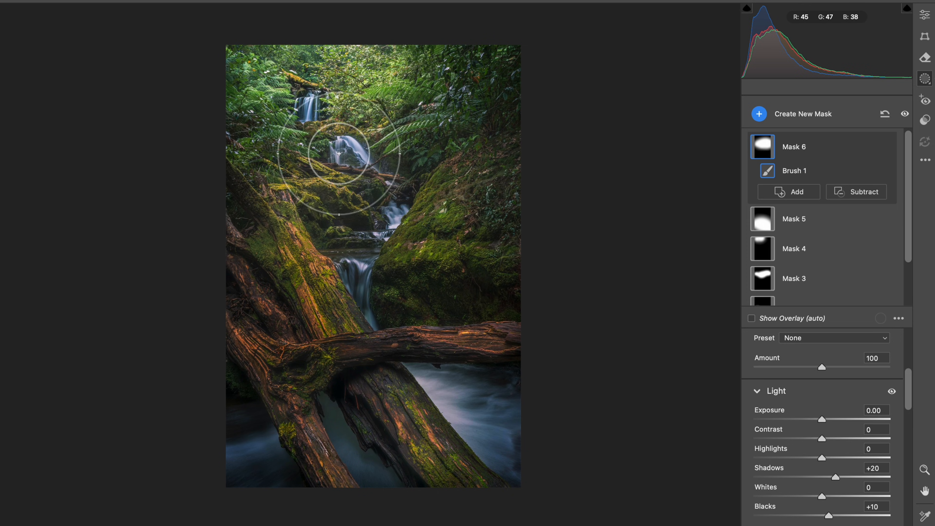
click(925, 15)
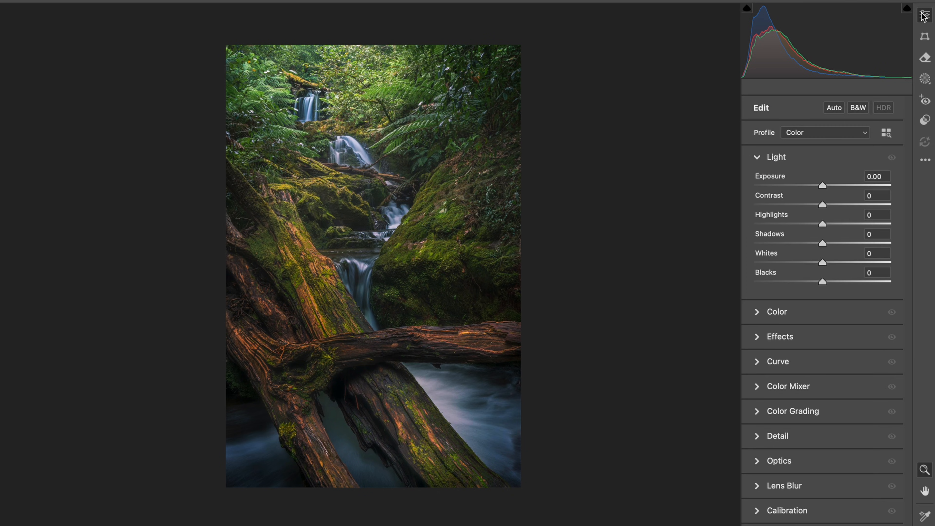
click(475, 291)
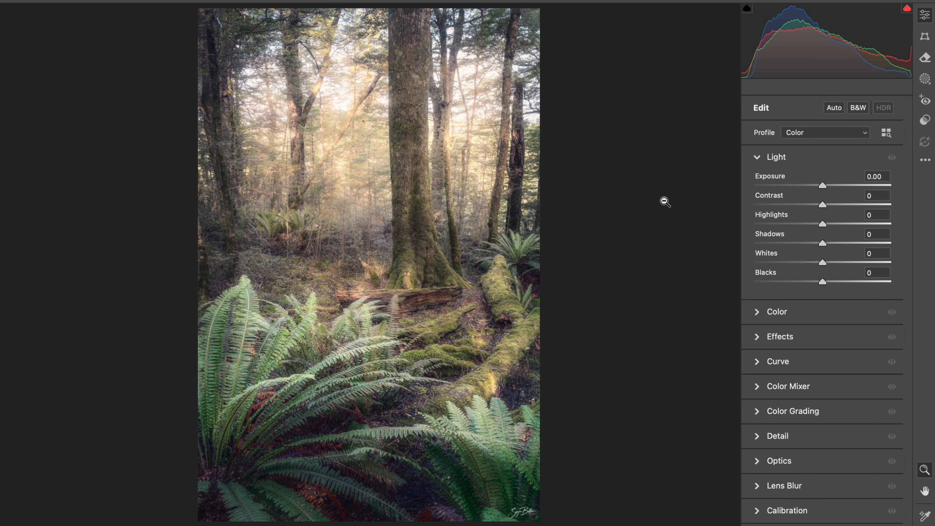
Lower the Exposure of the sunlit forest and fern photo to -0.75.
drag(330, 90, 422, 86)
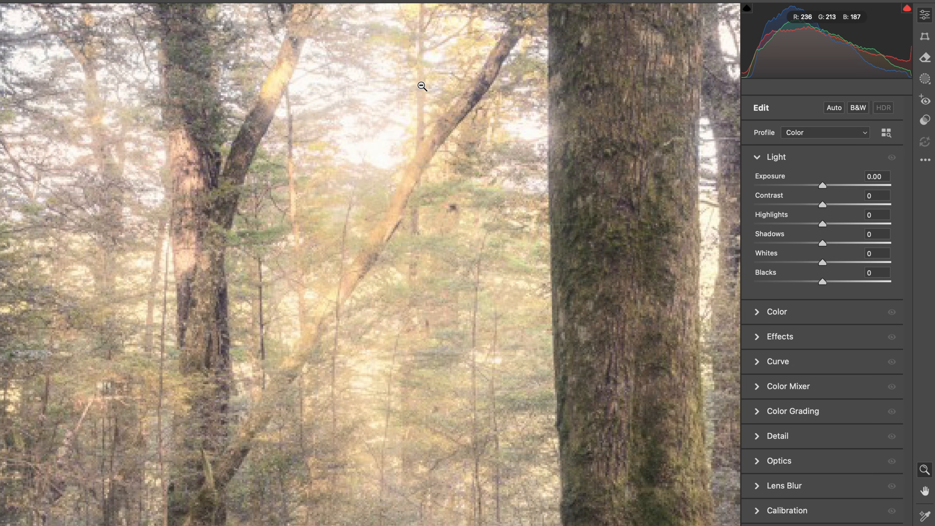
click(422, 85)
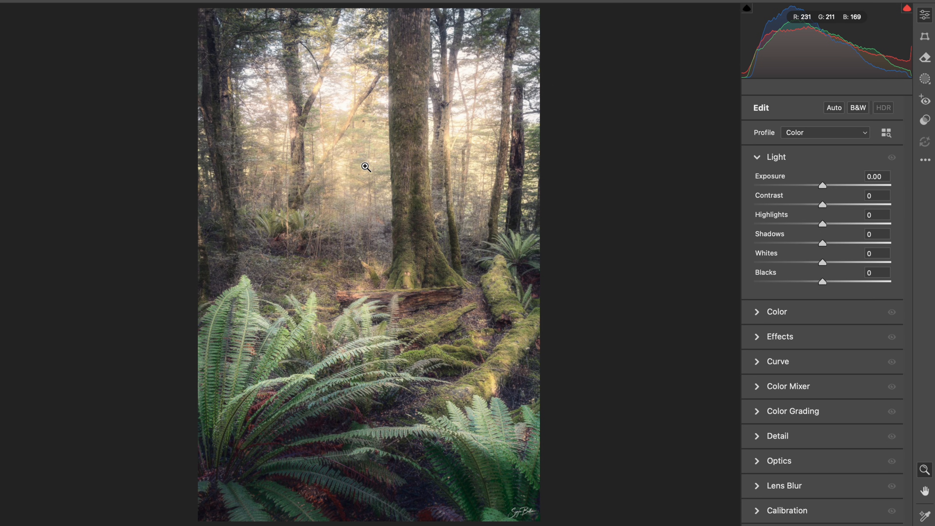
drag(336, 308, 404, 299)
click(822, 185)
drag(823, 185, 814, 186)
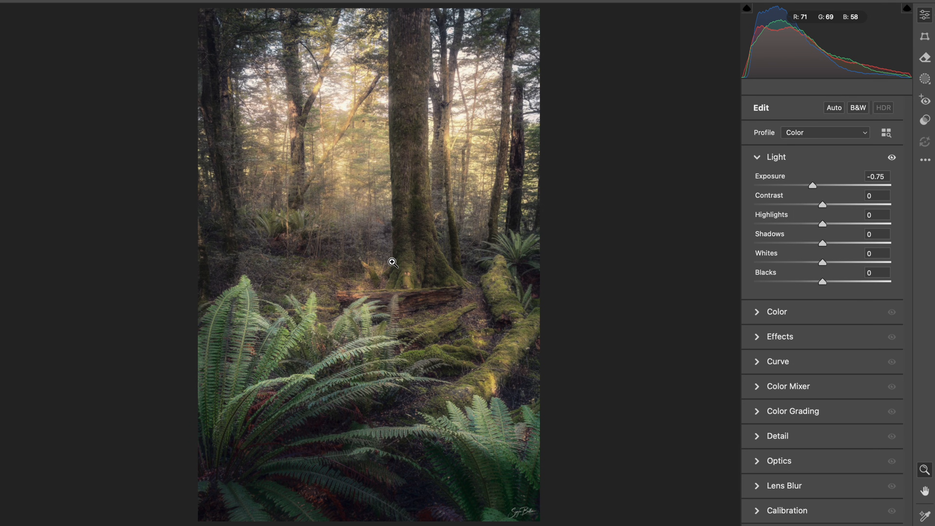
Paint a new size 35 brush mask over the foreground ferns with Contrast at +30 and Dehaze at +8.
key(k)
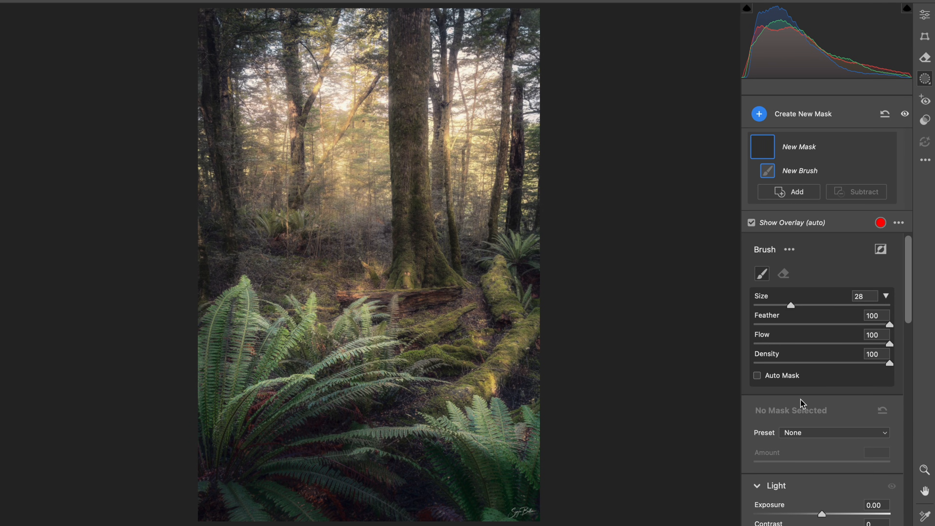
scroll(800, 403, down, 5)
drag(839, 350, 843, 350)
mouse_move(352, 419)
mouse_down()
mouse_move(238, 422)
mouse_move(305, 406)
mouse_move(537, 435)
mouse_move(382, 411)
mouse_move(306, 443)
mouse_move(295, 420)
mouse_move(464, 434)
mouse_move(324, 424)
mouse_up()
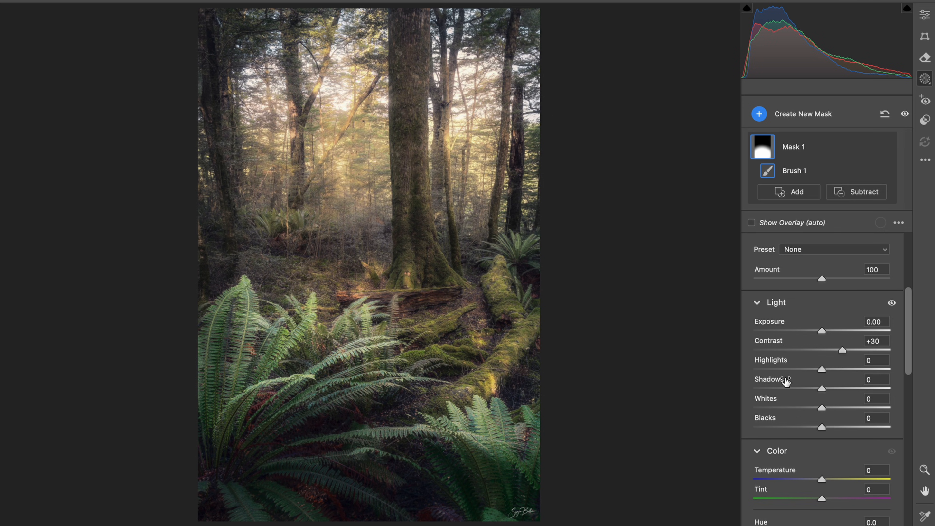
scroll(829, 422, down, 10)
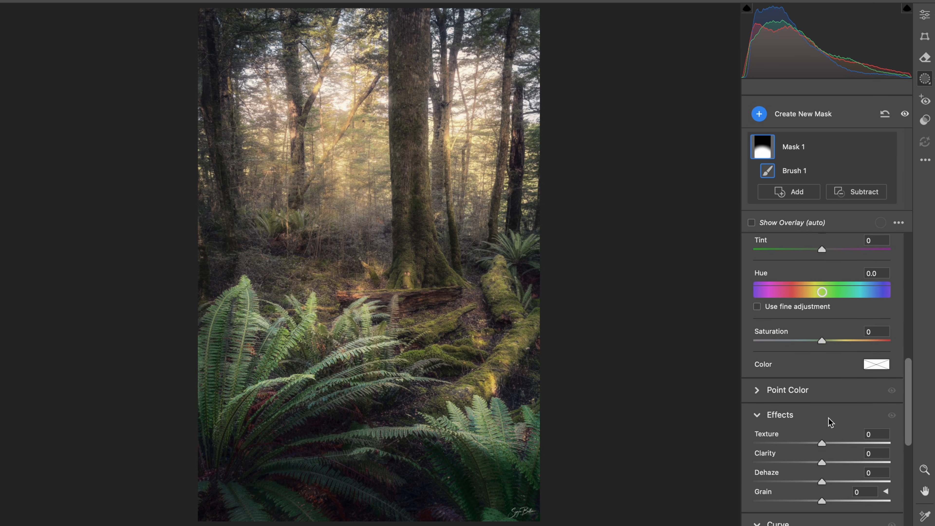
drag(823, 386, 829, 386)
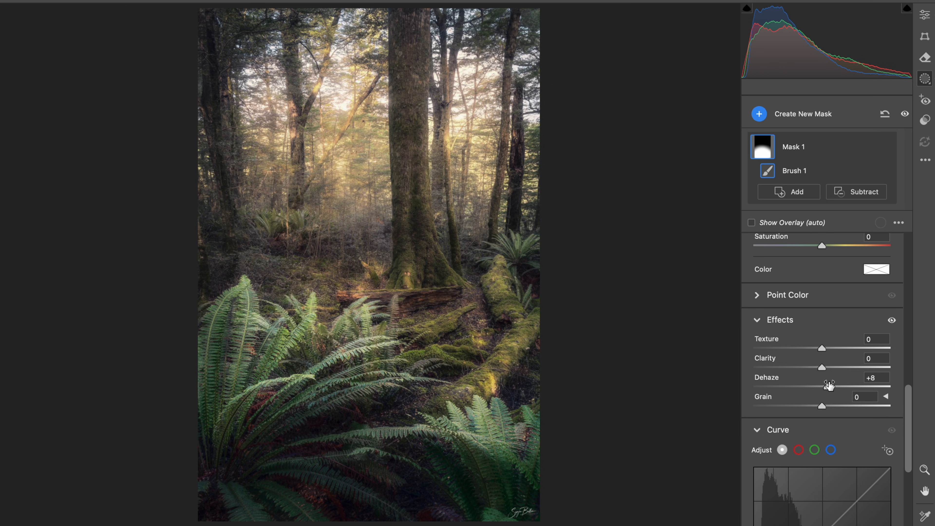
Compare the fern photo before and after the exposure reduction and foreground mask.
click(925, 15)
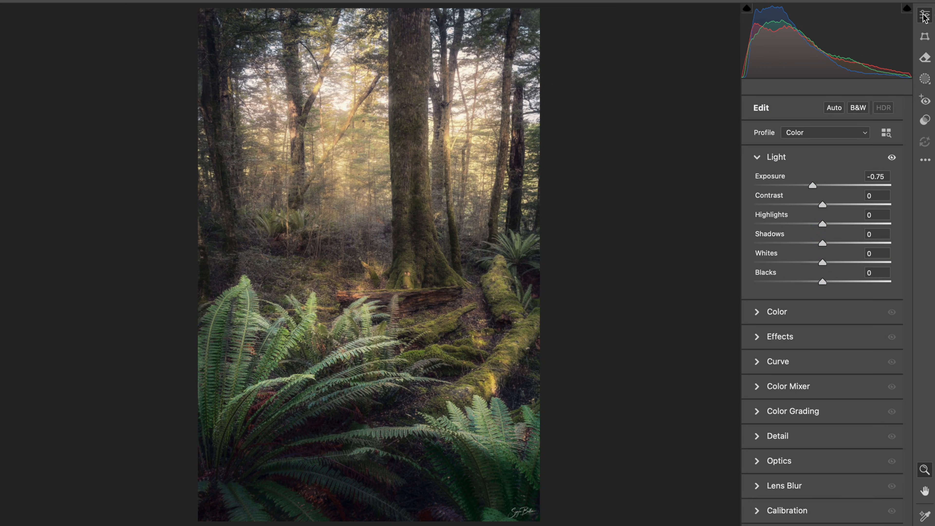
key(backslash)
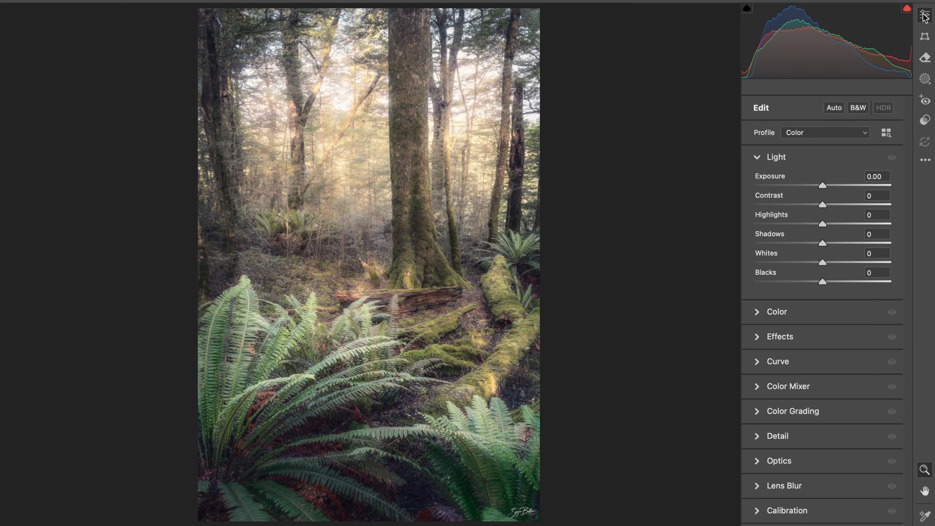
key(backslash)
key(backslash)
key(backslash)
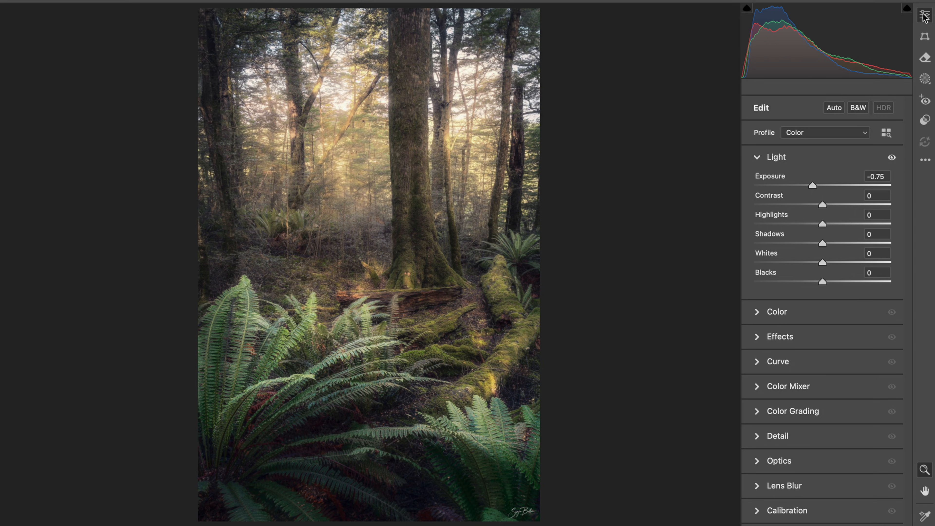
Lower the overall Exposure of the forest and fern photo to -1.10.
key(k)
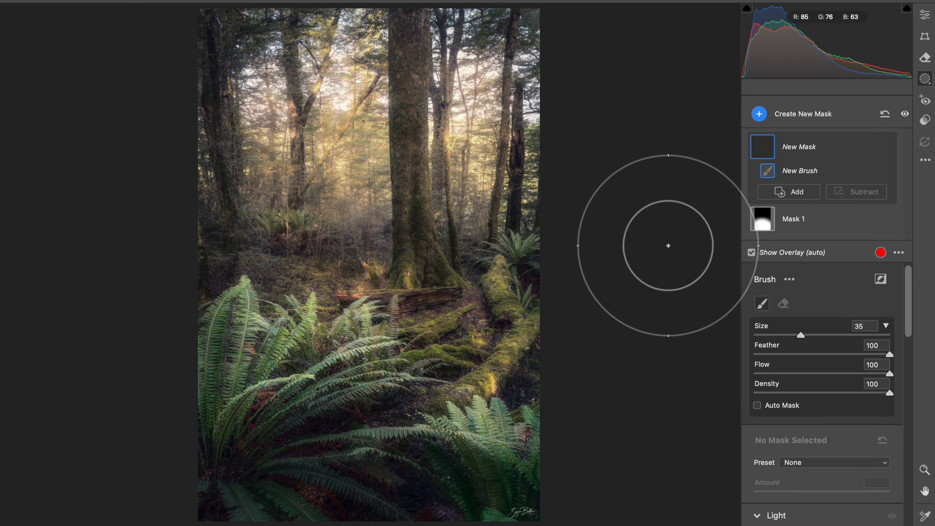
click(926, 17)
drag(812, 187, 806, 188)
Brighten the sunlit background between the trees with a new size 35 brush mask at Exposure +0.30.
key(k)
scroll(817, 432, down, 5)
drag(824, 424, 829, 422)
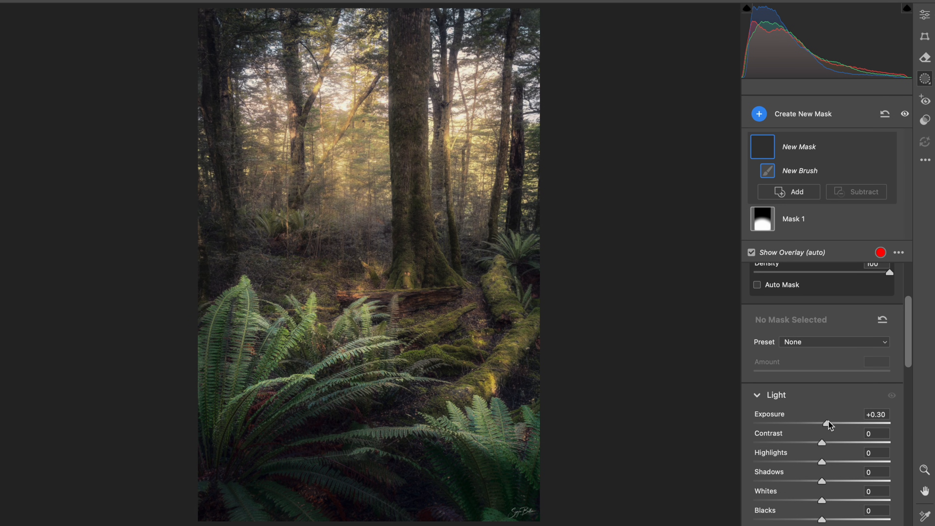
click(471, 168)
mouse_move(468, 131)
mouse_down()
mouse_move(432, 100)
mouse_move(366, 94)
mouse_move(286, 112)
mouse_up()
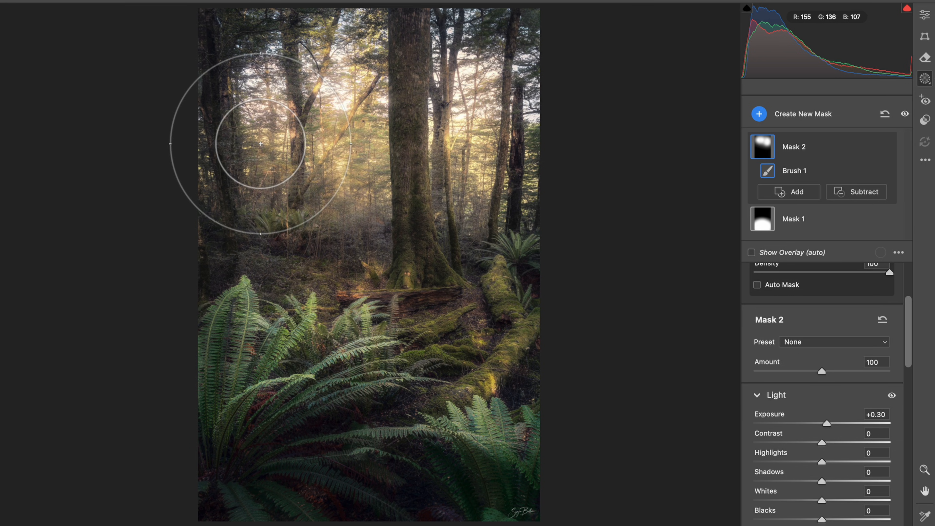
click(351, 129)
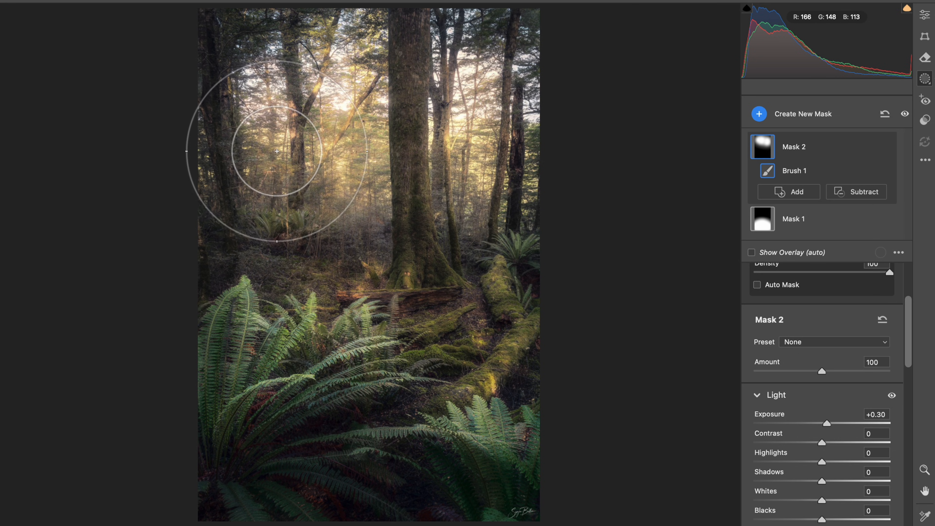
click(473, 156)
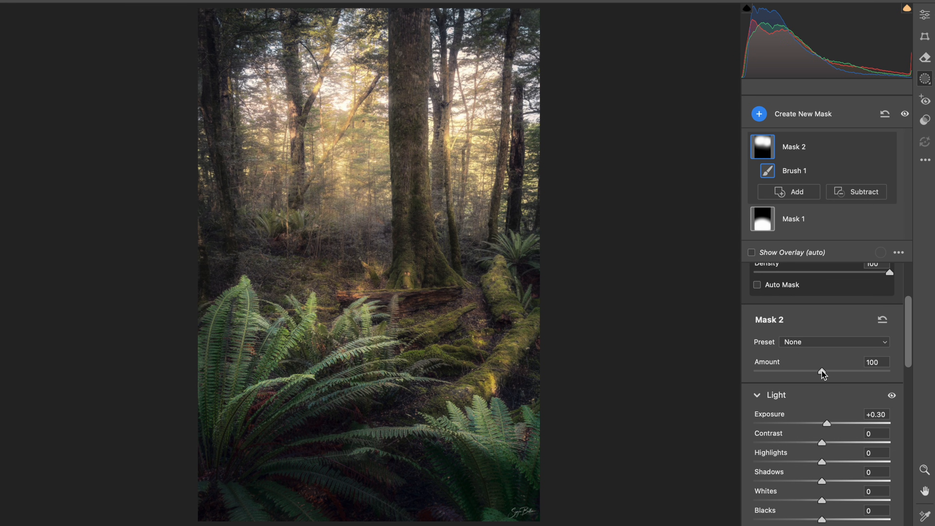
key(k)
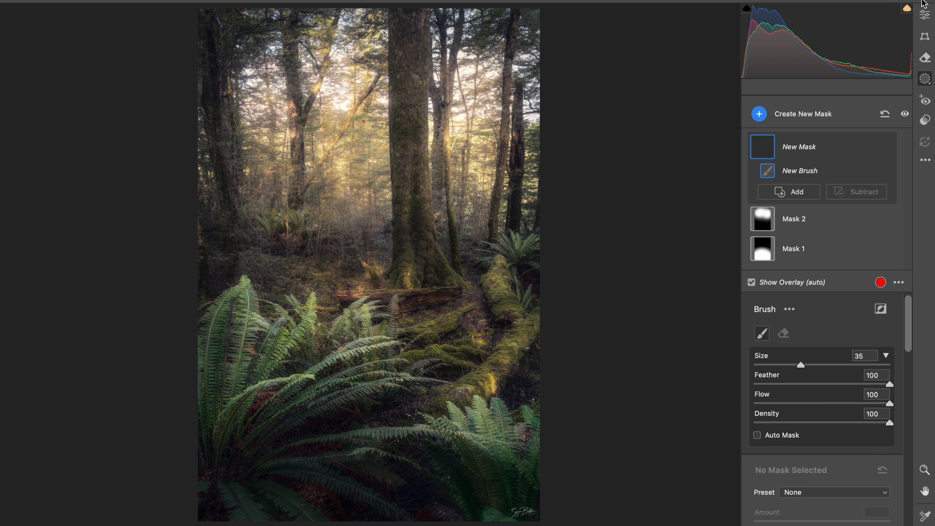
click(925, 15)
click(530, 293)
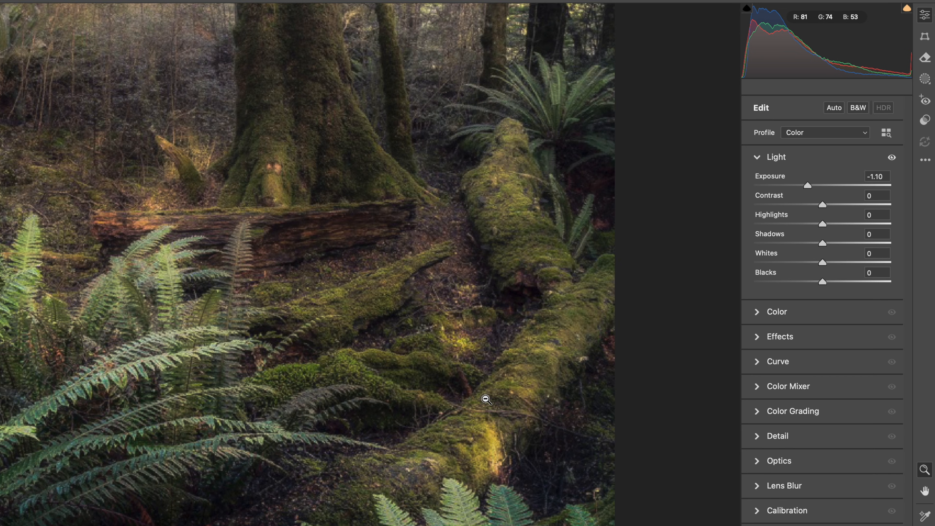
alt+click(486, 399)
Paint a new brush mask across the mossy logs and fern tips with Highlights at +23 and Whites at +29.
key(k)
scroll(869, 431, down, 3)
scroll(877, 435, down, 2)
click(839, 380)
drag(841, 383, 843, 381)
click(838, 340)
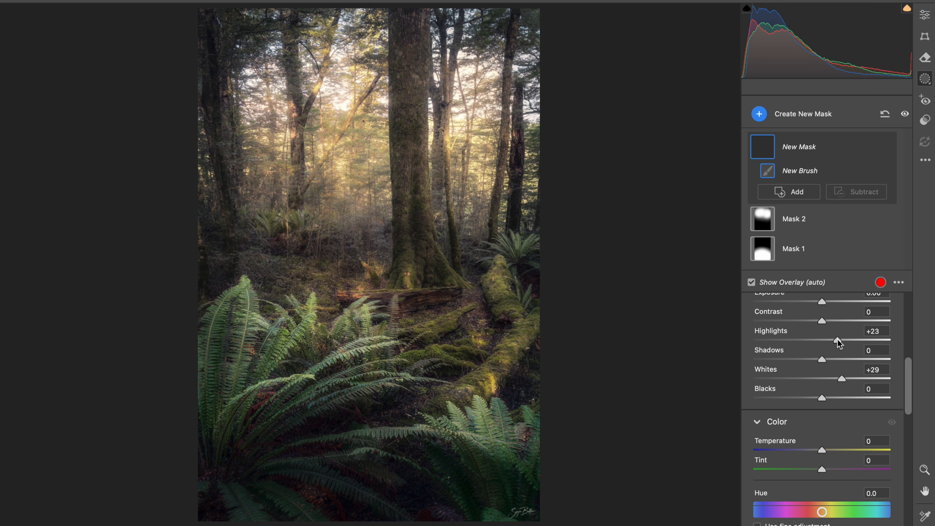
key(o)
mouse_move(459, 328)
mouse_down()
mouse_move(416, 294)
mouse_move(396, 291)
mouse_move(280, 329)
mouse_up()
drag(284, 266, 275, 250)
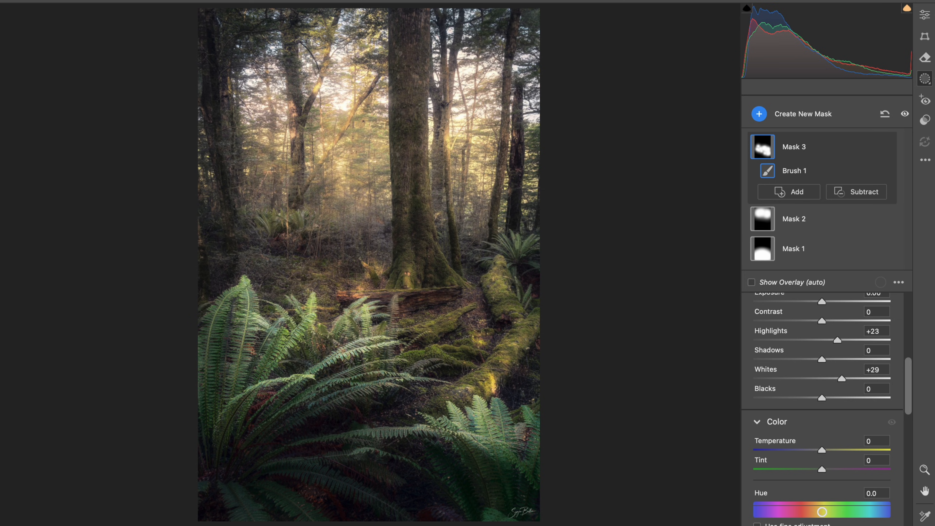
Color grade the whole photo with a slight blue tint in the shadows and midtones, with midtones at hue 229 and saturation 5.
click(925, 15)
click(803, 163)
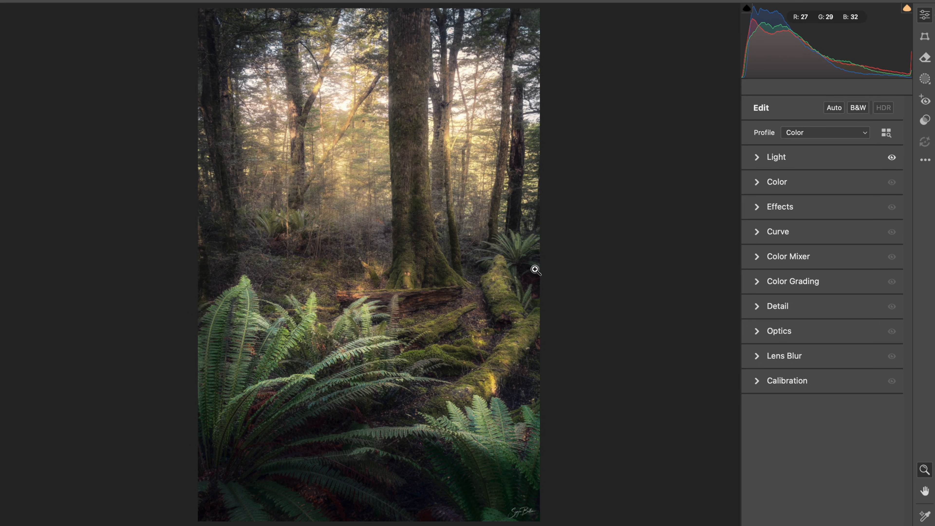
click(820, 285)
drag(766, 418, 752, 417)
drag(782, 370, 782, 370)
drag(855, 268, 790, 304)
drag(818, 270, 818, 269)
drag(820, 271, 821, 270)
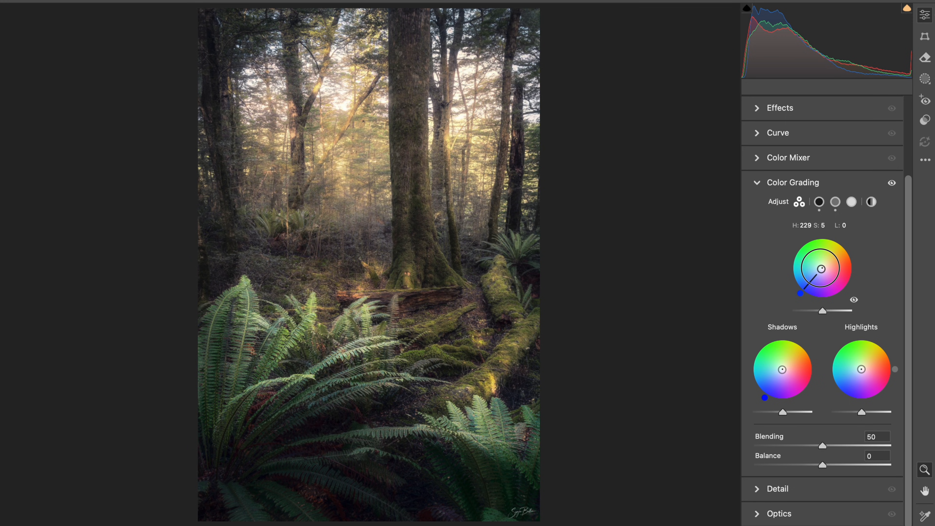
click(806, 179)
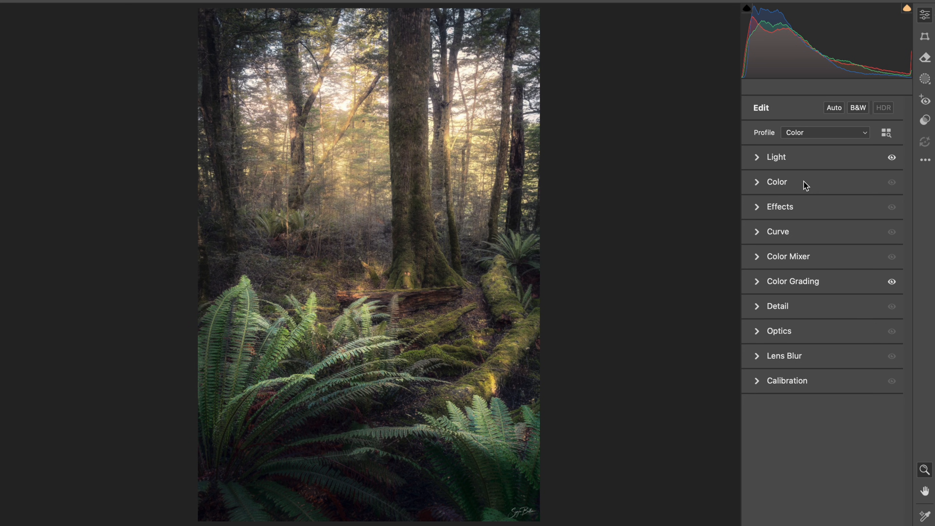
Compare the fully edited forest photo, including masks and color grading, with the unedited original.
key(backslash)
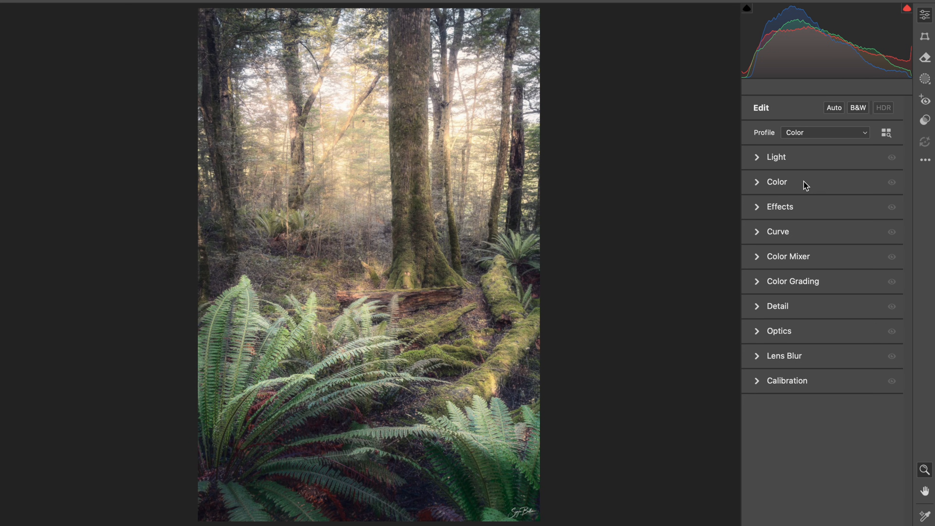
key(backslash)
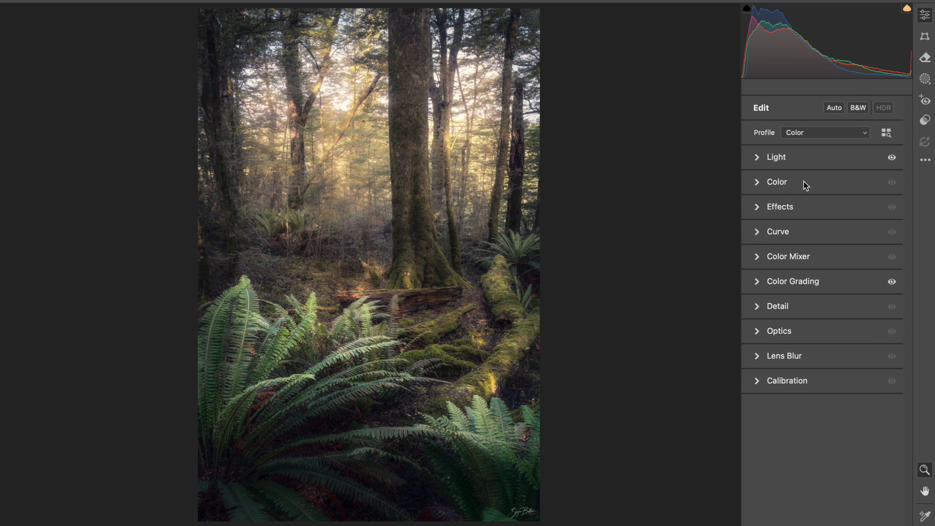
key(backslash)
key(backslash)
key(backslash)
key(backslash)
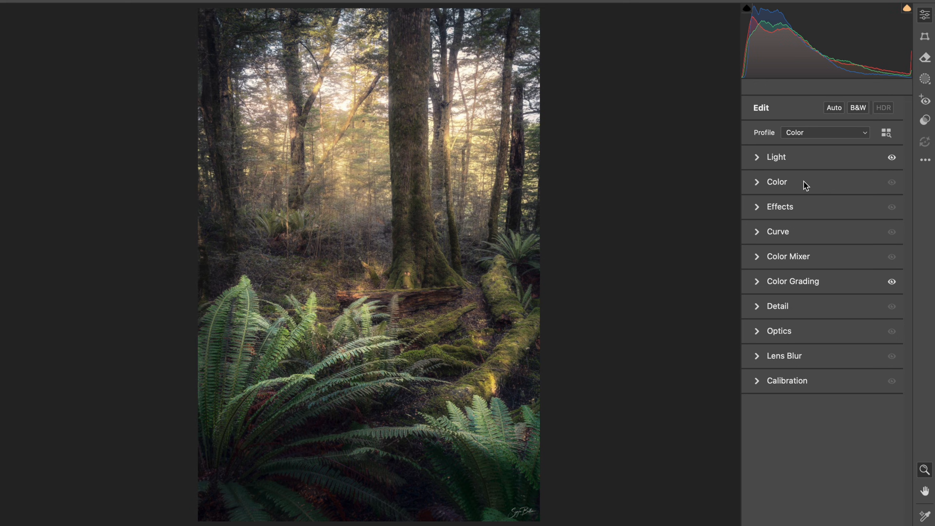